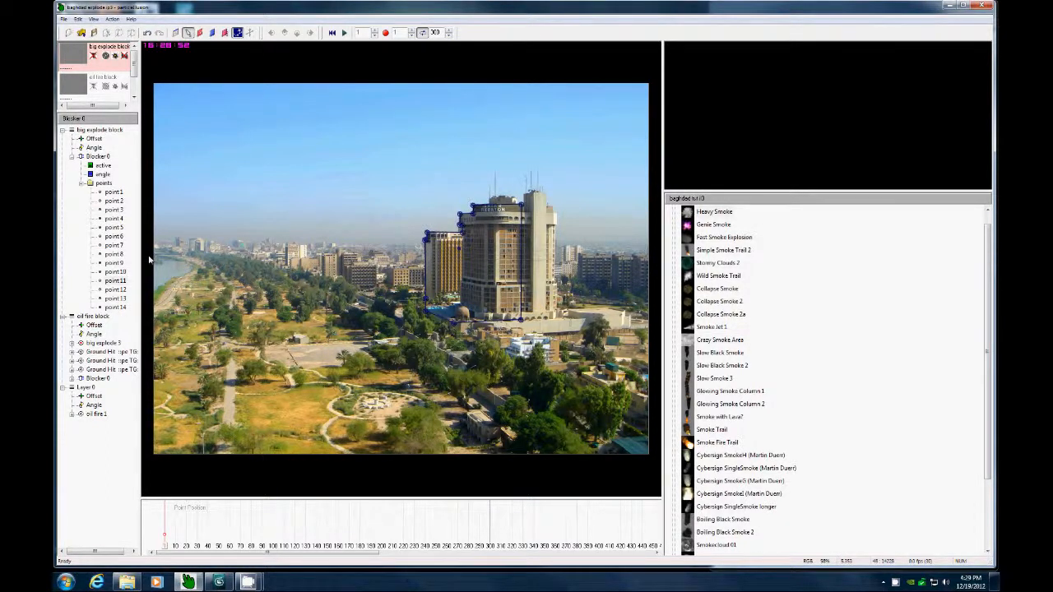
Zoom in on the hotel and nudge two of the blocker's lower outline points to fit the building base.
right_click(327, 212)
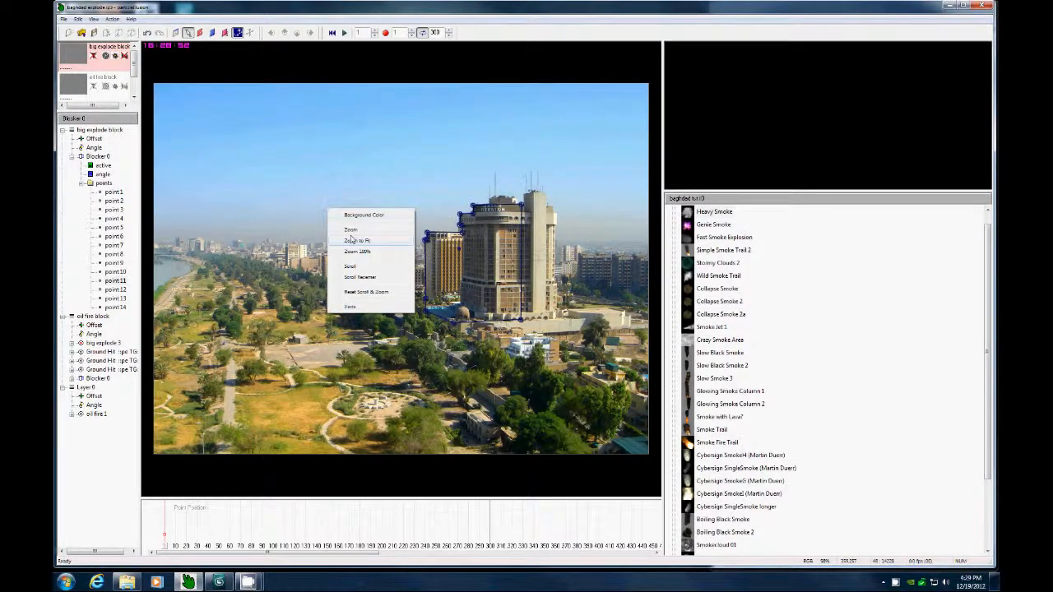
left_click(359, 231)
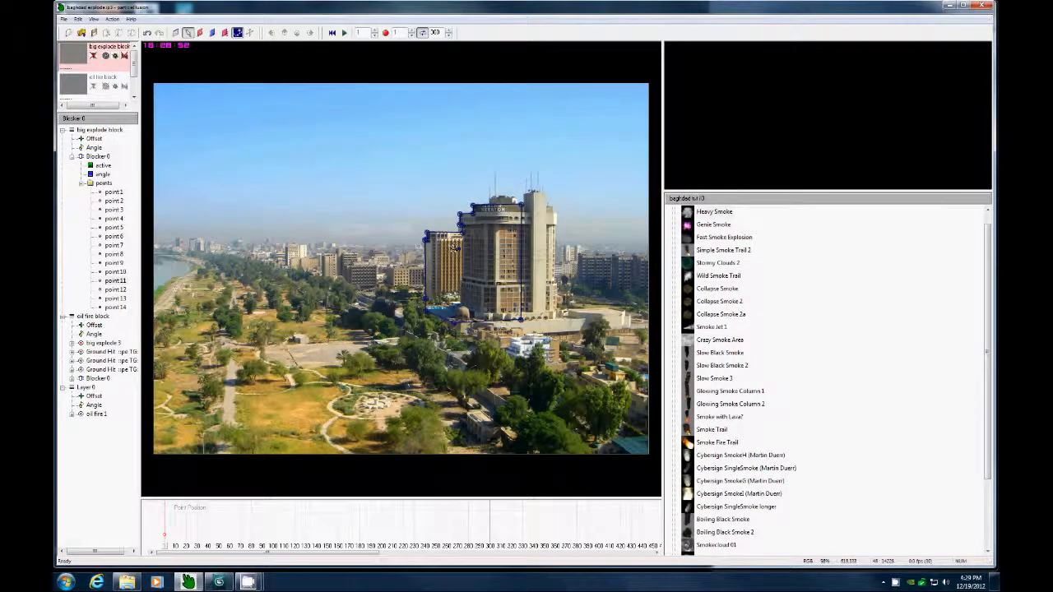
right_click(365, 279)
left_click(400, 333)
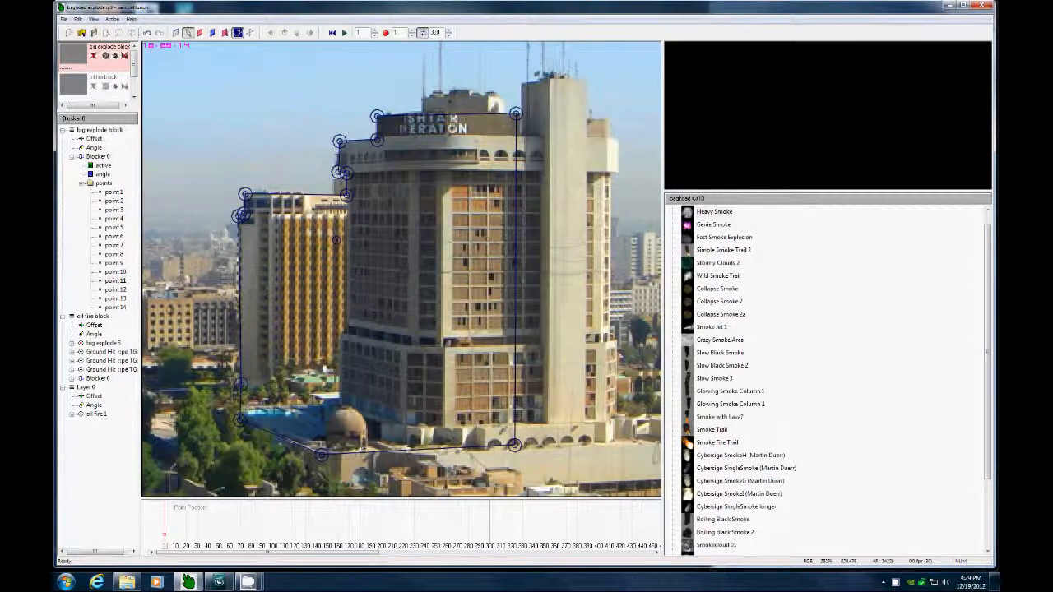
left_click_drag(514, 444, 513, 447)
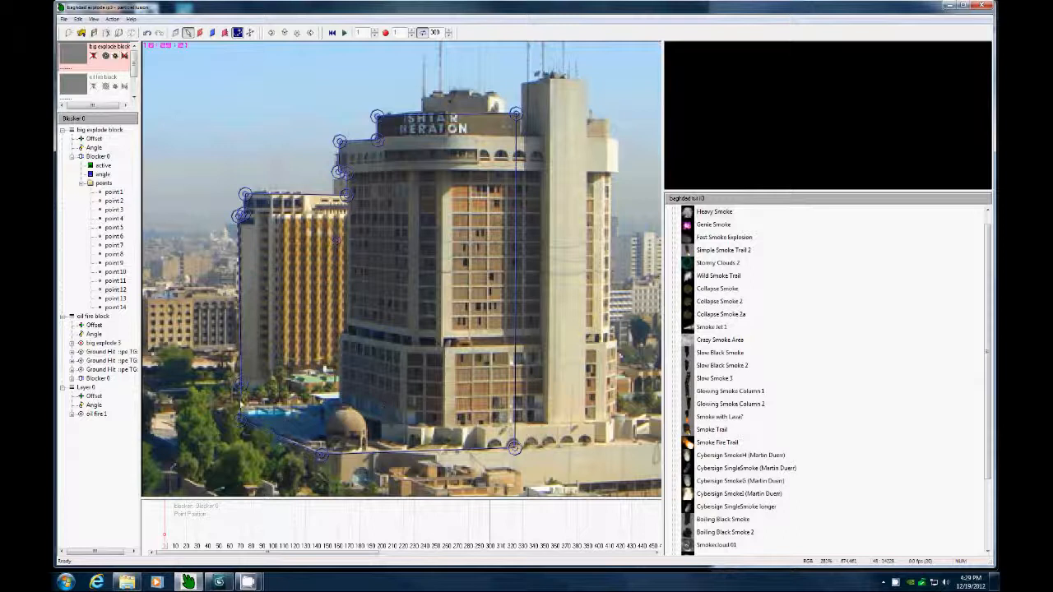
left_click_drag(240, 388, 241, 383)
Zoom the stage to fit and start recording the output at 100% zoom as a JPG image sequence.
right_click(290, 146)
left_click(317, 177)
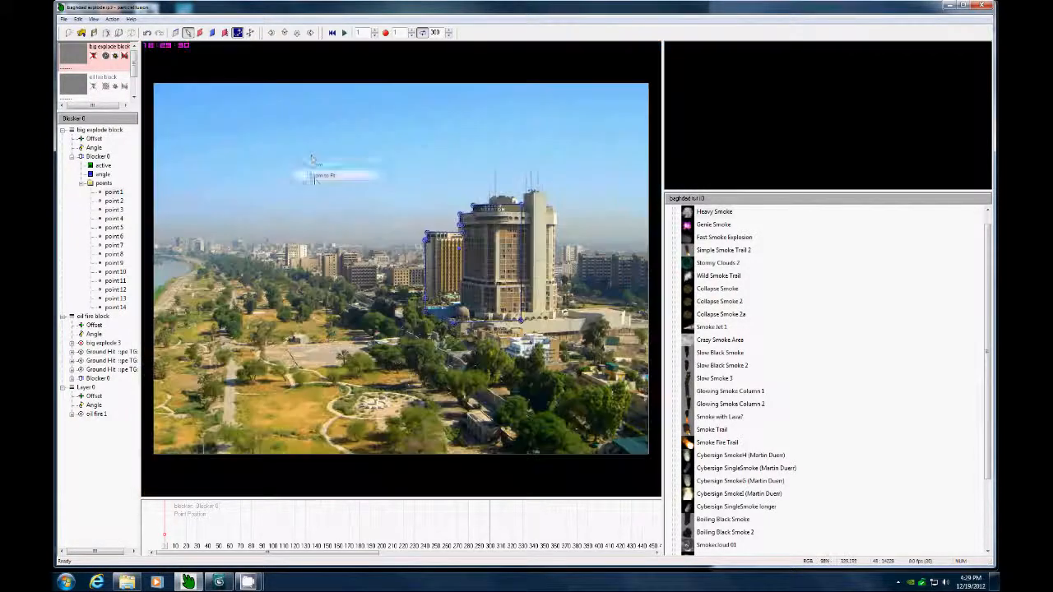
left_click(188, 35)
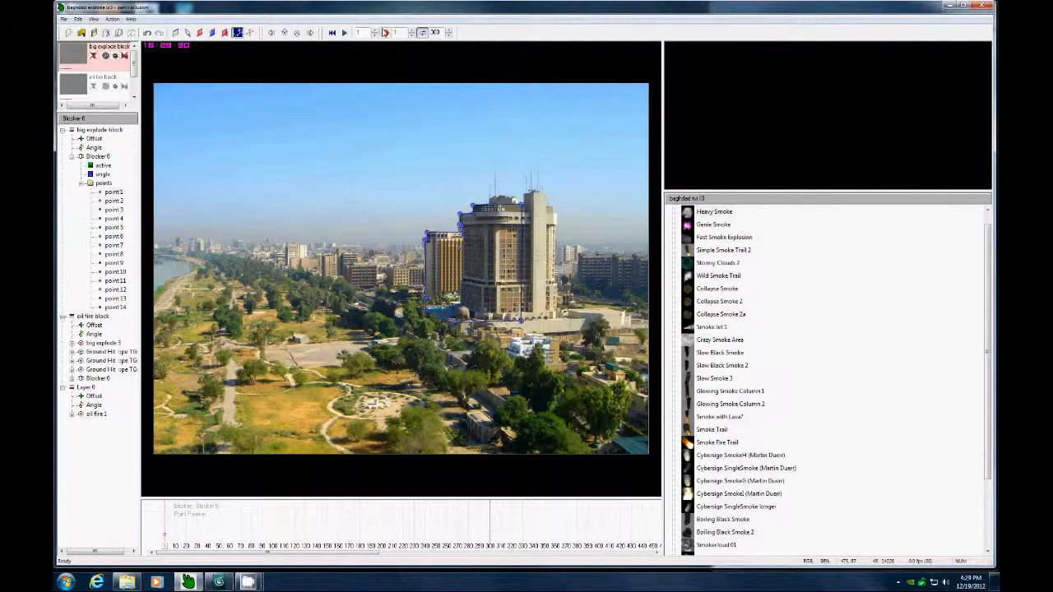
left_click(384, 34)
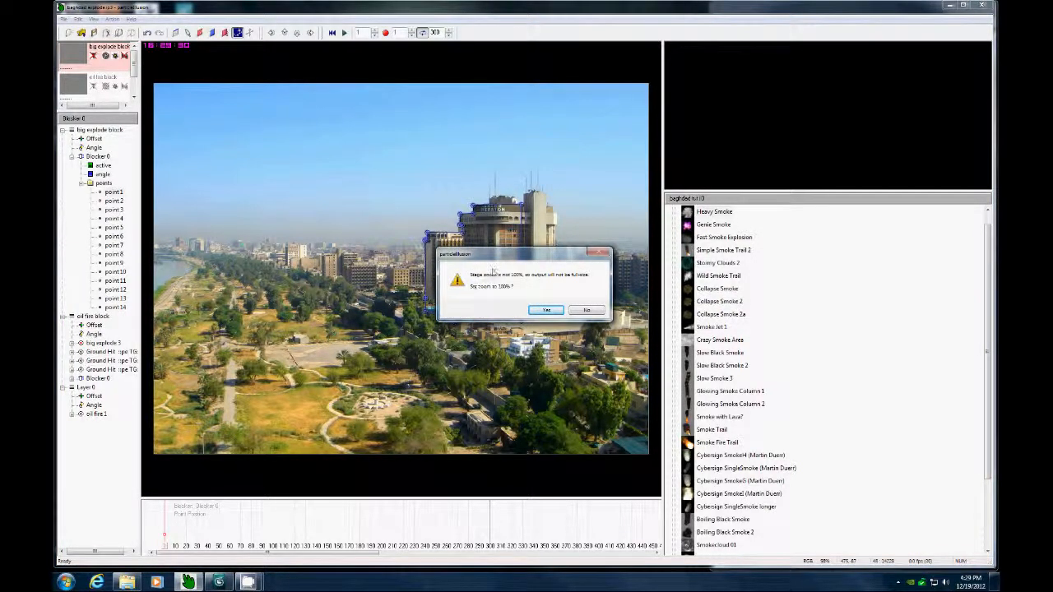
left_click(546, 310)
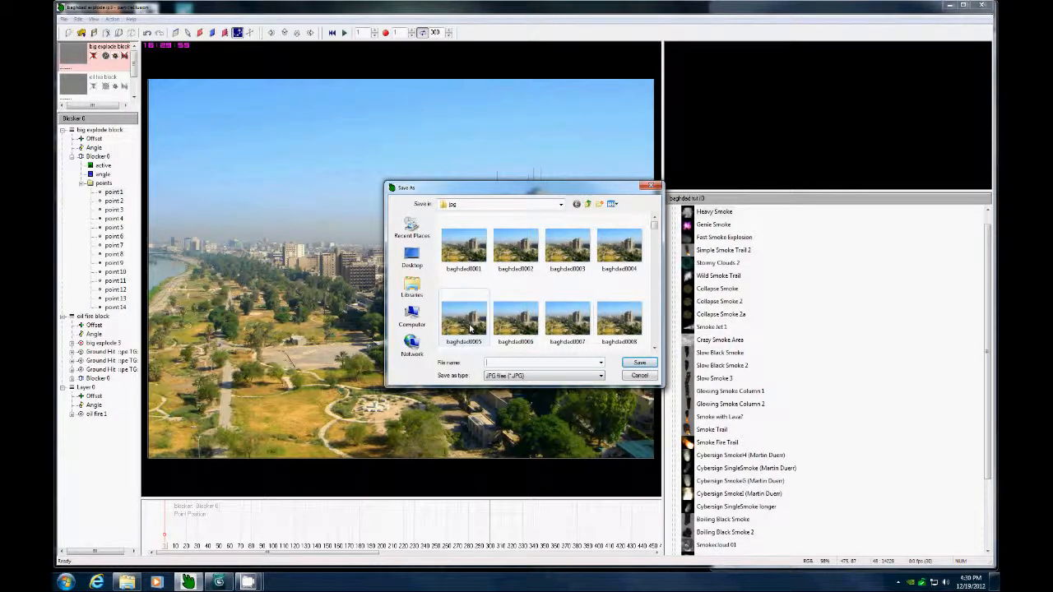
left_click(508, 364)
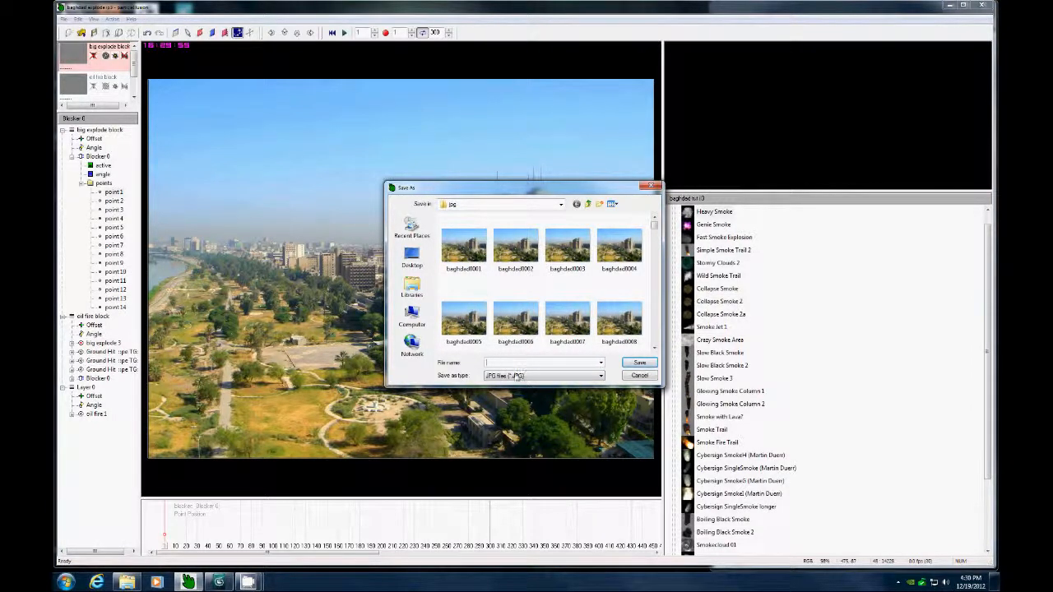
left_click(634, 376)
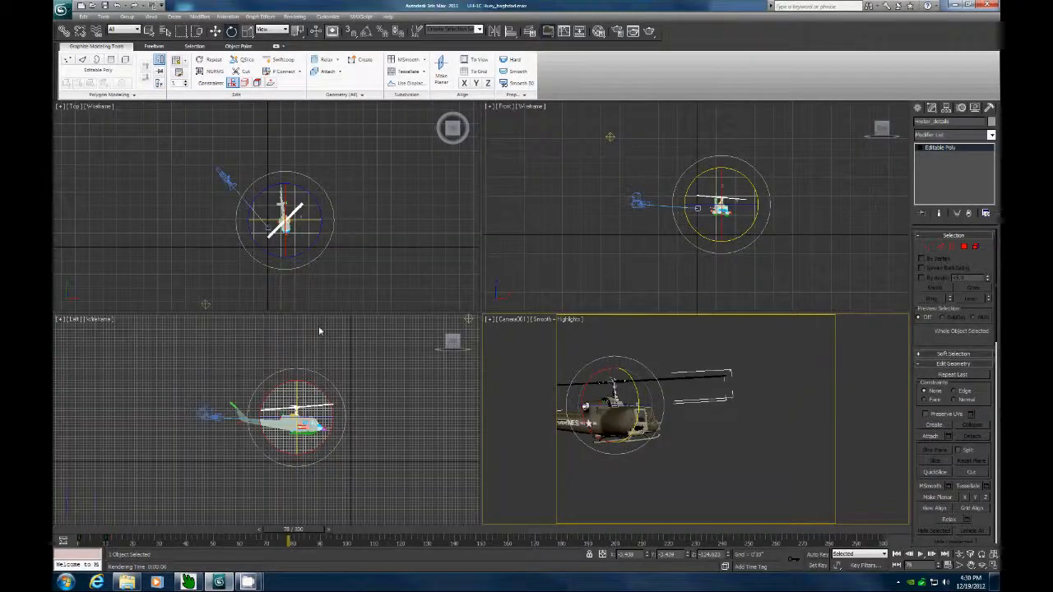
Set baghdad_test as the camera viewport's background image and display it.
left_click(152, 17)
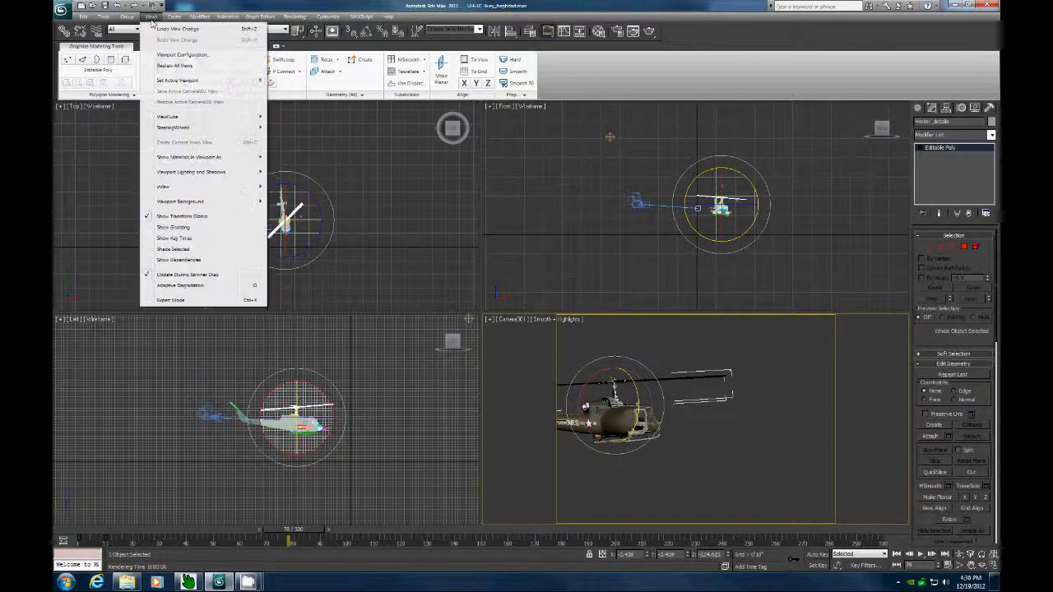
mouse_move(178, 205)
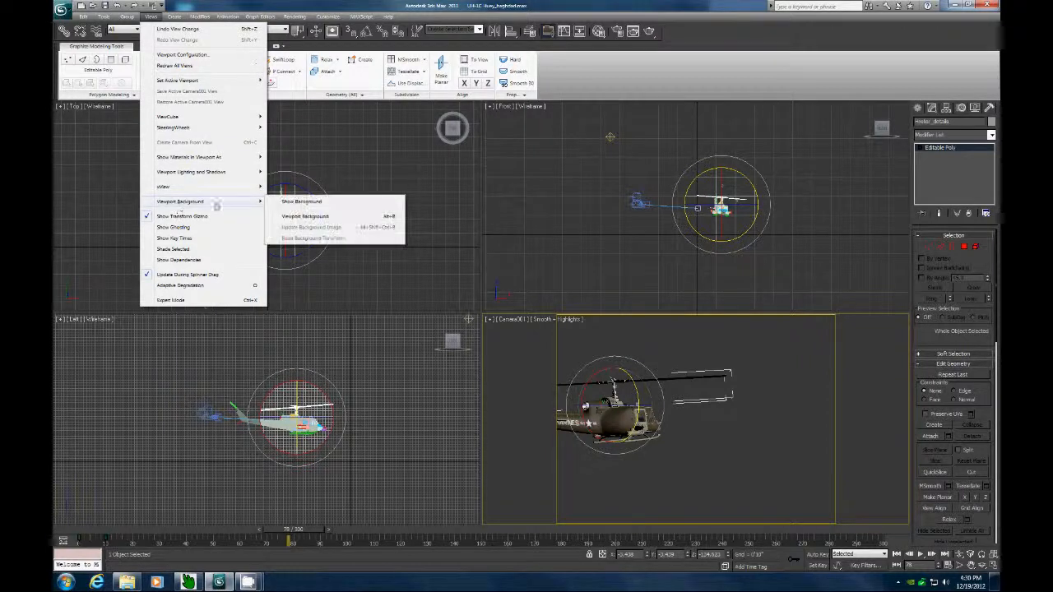
left_click(303, 217)
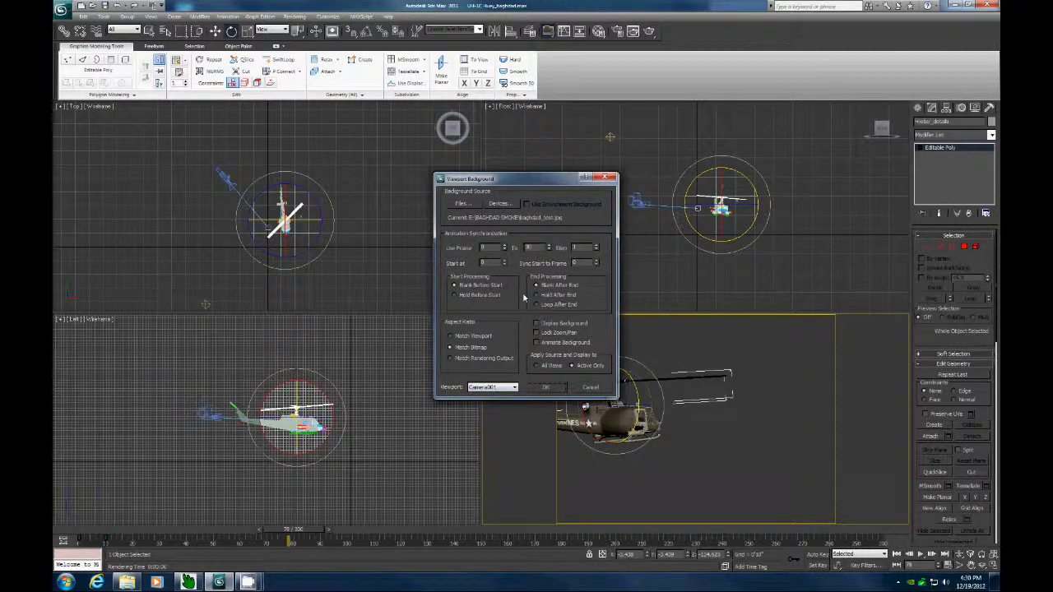
left_click(465, 206)
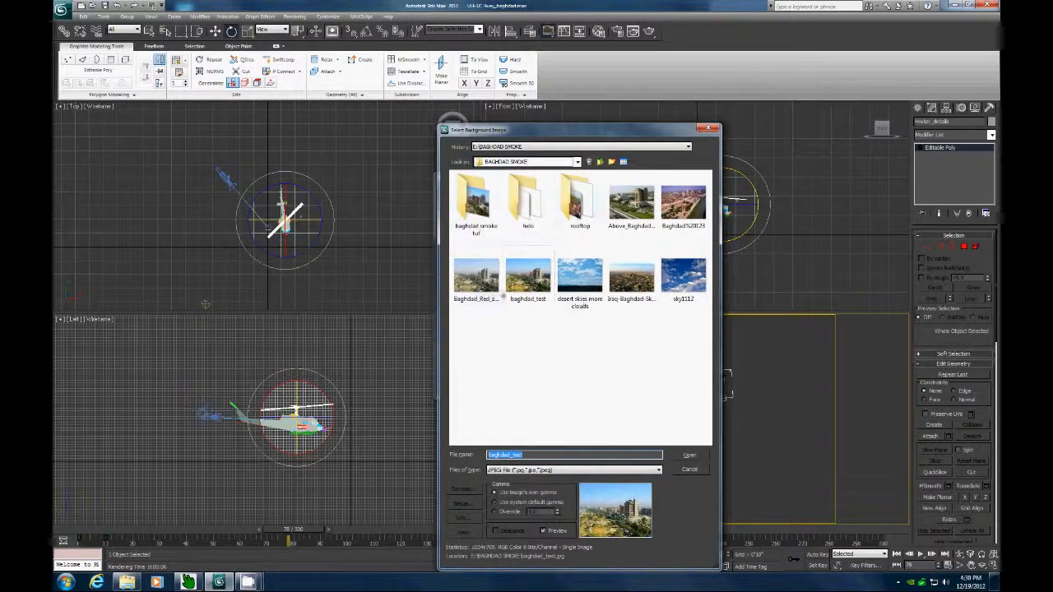
left_click(527, 275)
left_click(690, 455)
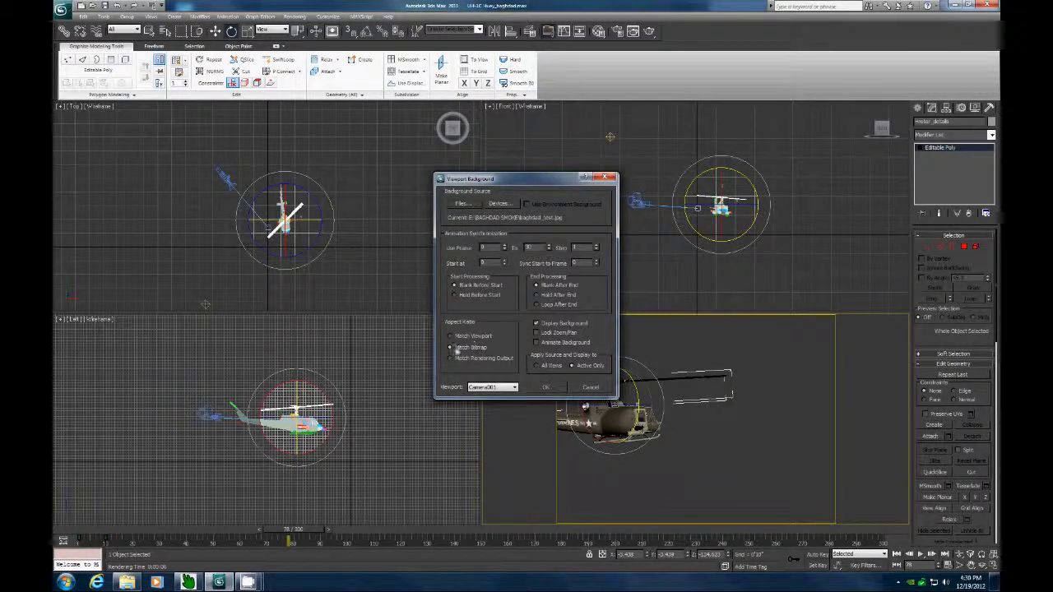
left_click(546, 387)
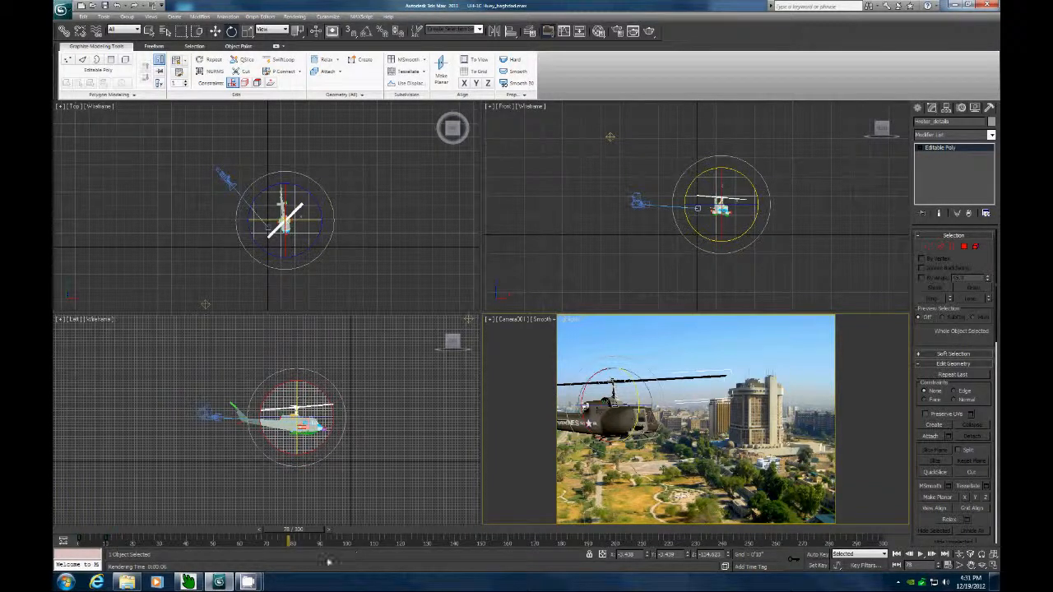
Set object motion blur for the selected helicopter part in its object properties.
left_click_drag(309, 532, 360, 519)
key("e")
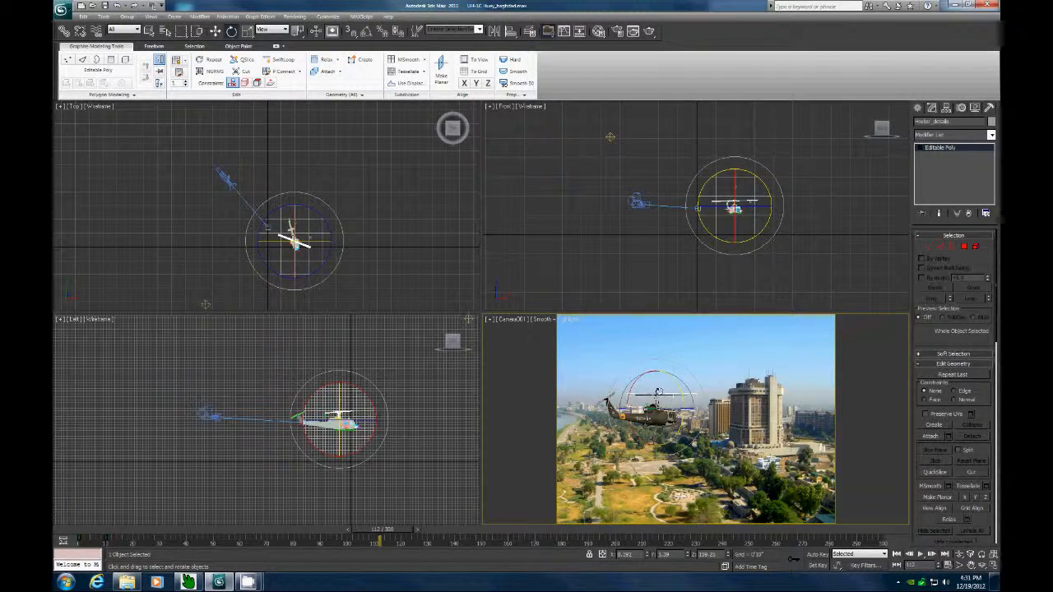
left_click(215, 30)
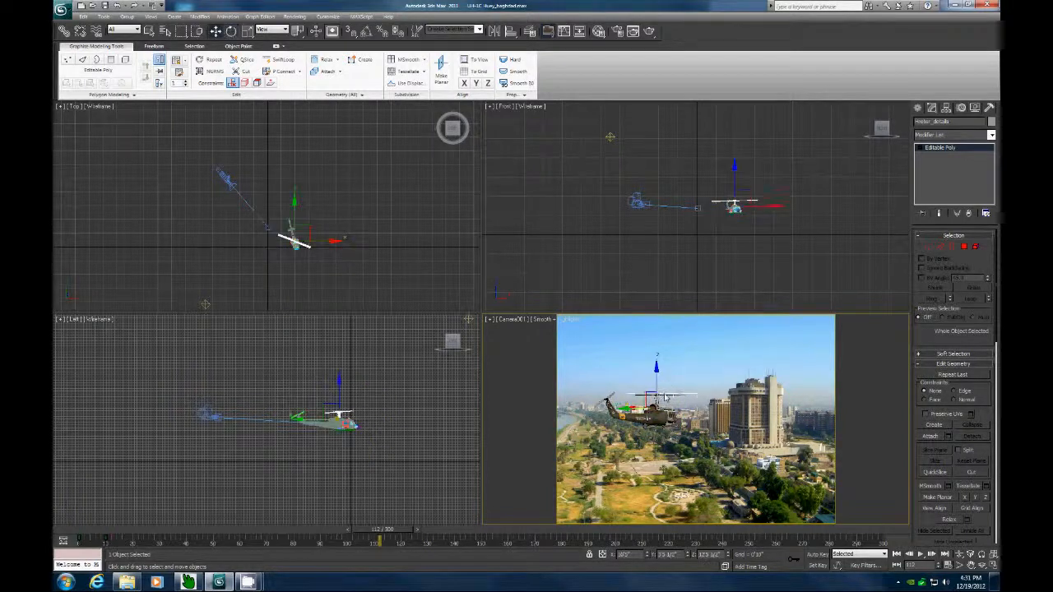
right_click(664, 397)
left_click(688, 450)
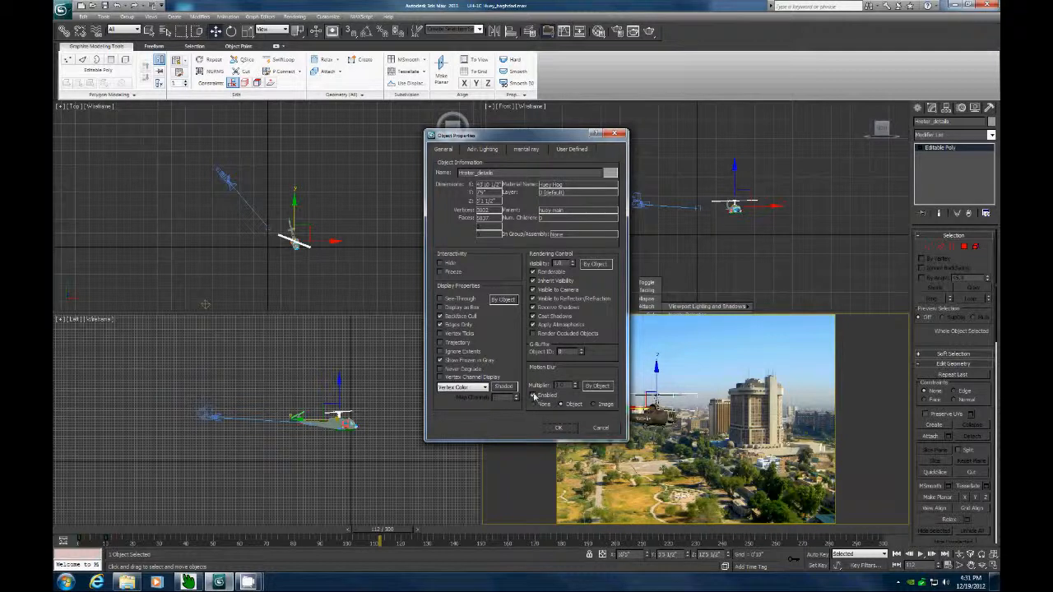
left_click(561, 430)
Select the helicopter's main rotor and set its motion blur to Object in its object properties.
left_click(610, 398)
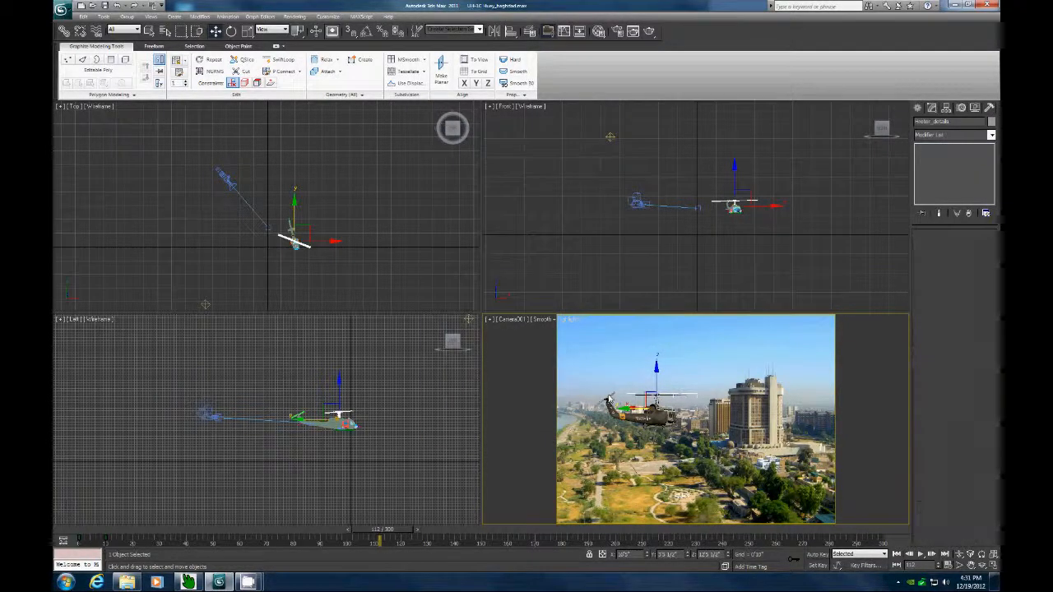
left_click(611, 398)
right_click(609, 399)
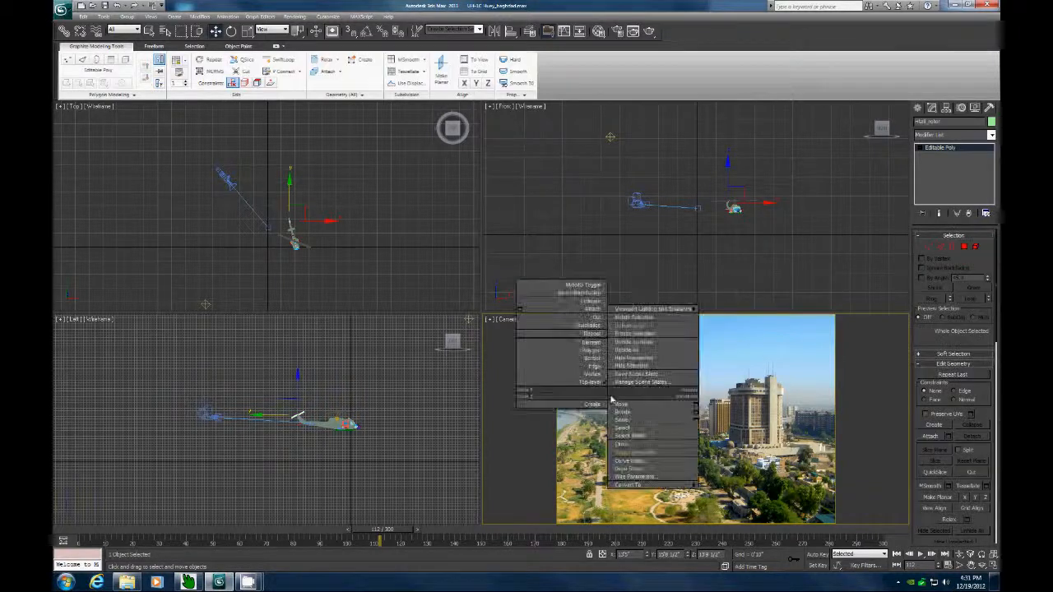
left_click(633, 451)
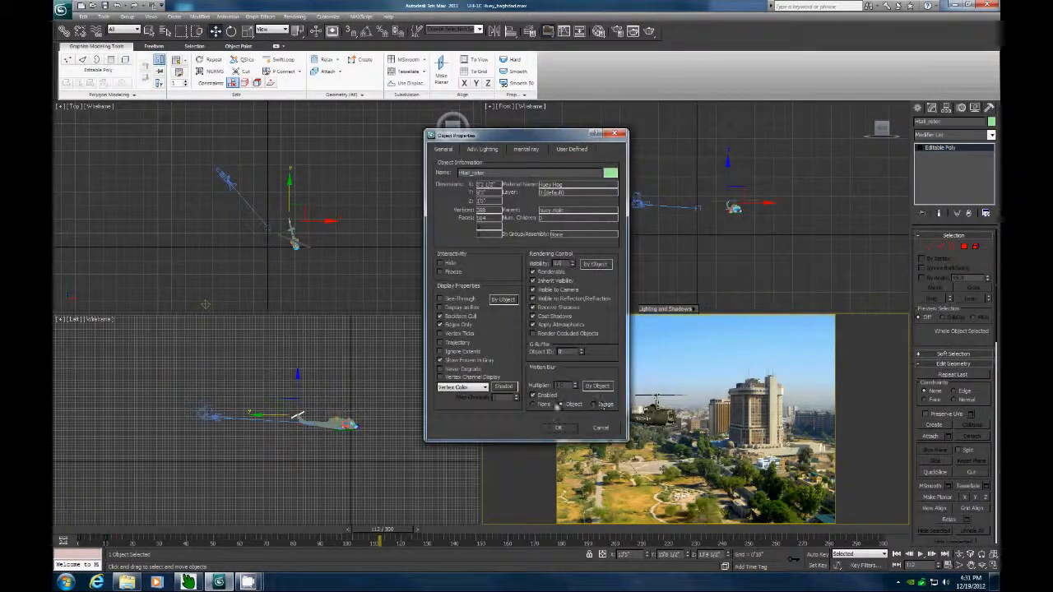
left_click(559, 428)
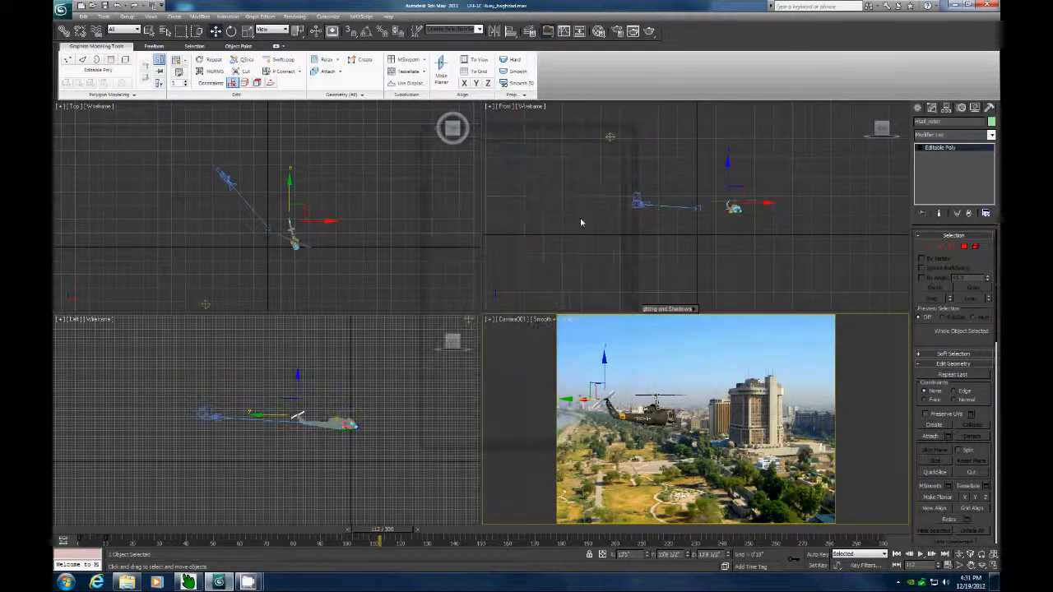
Review the motion blur settings on the Renderer tab of Render Setup.
left_click(294, 17)
left_click(311, 40)
left_click(323, 163)
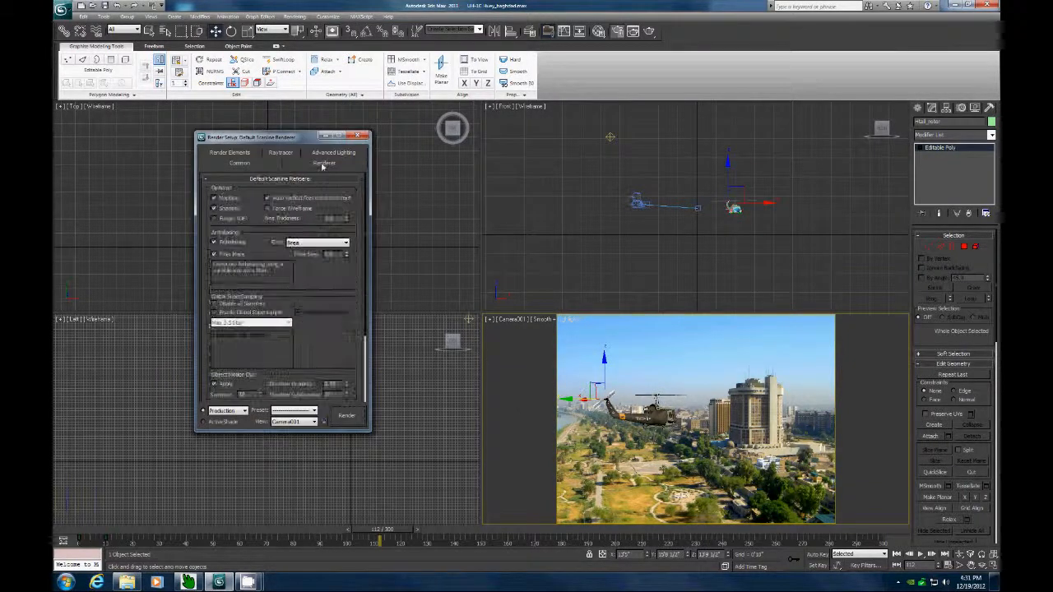
scroll(279, 288, "down", 3)
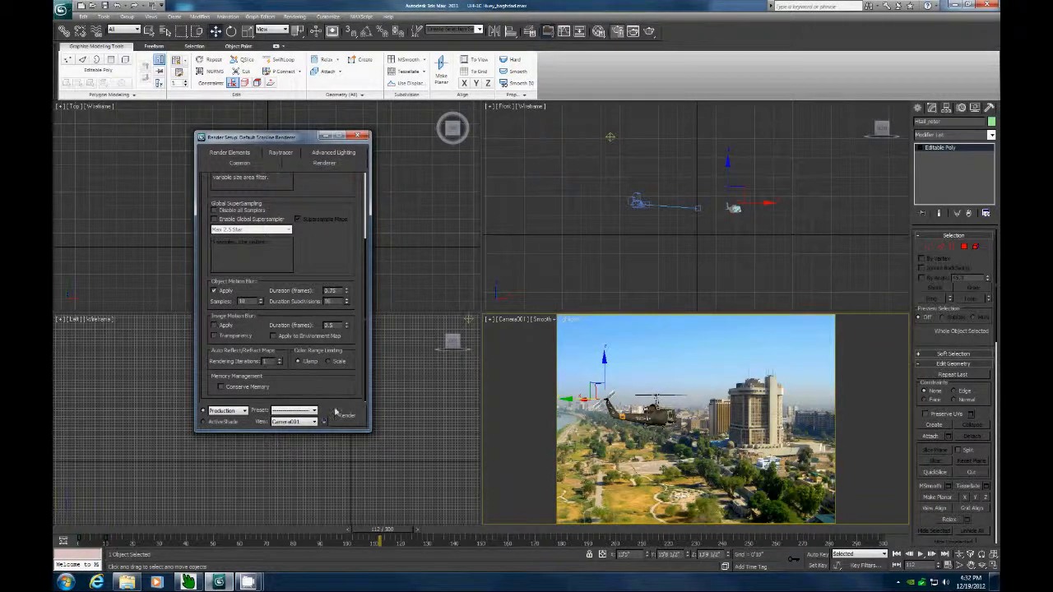
left_click(358, 135)
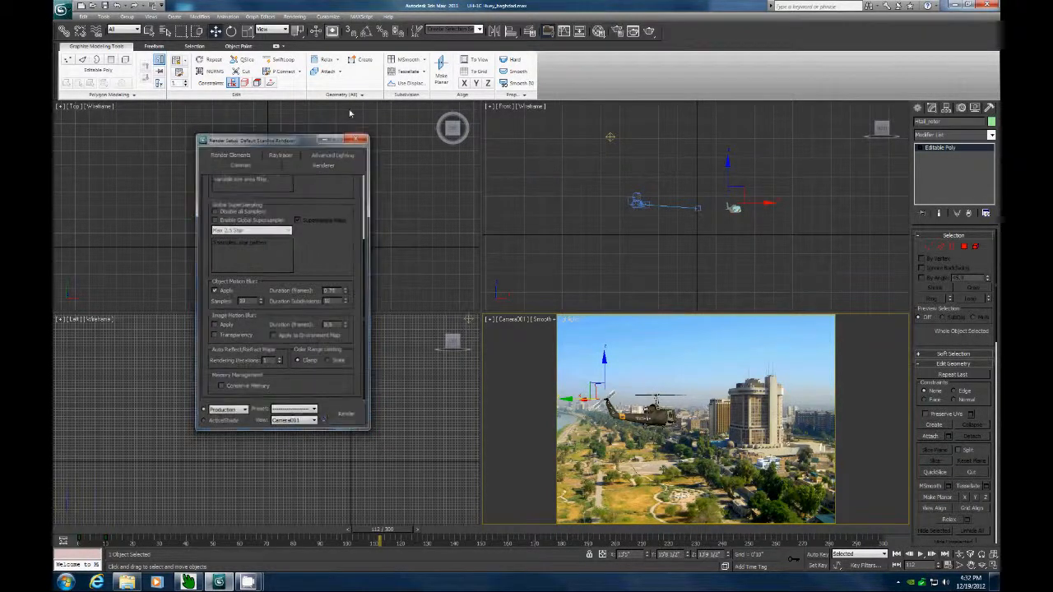
Scrub through the timeline to check the helicopter animation against the background.
left_click(294, 17)
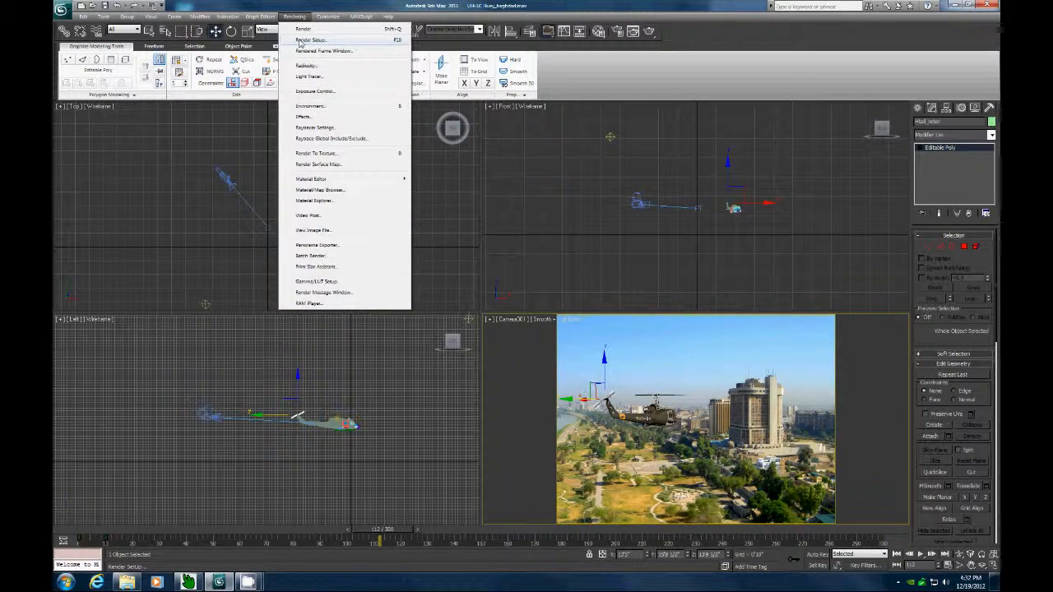
left_click(301, 5)
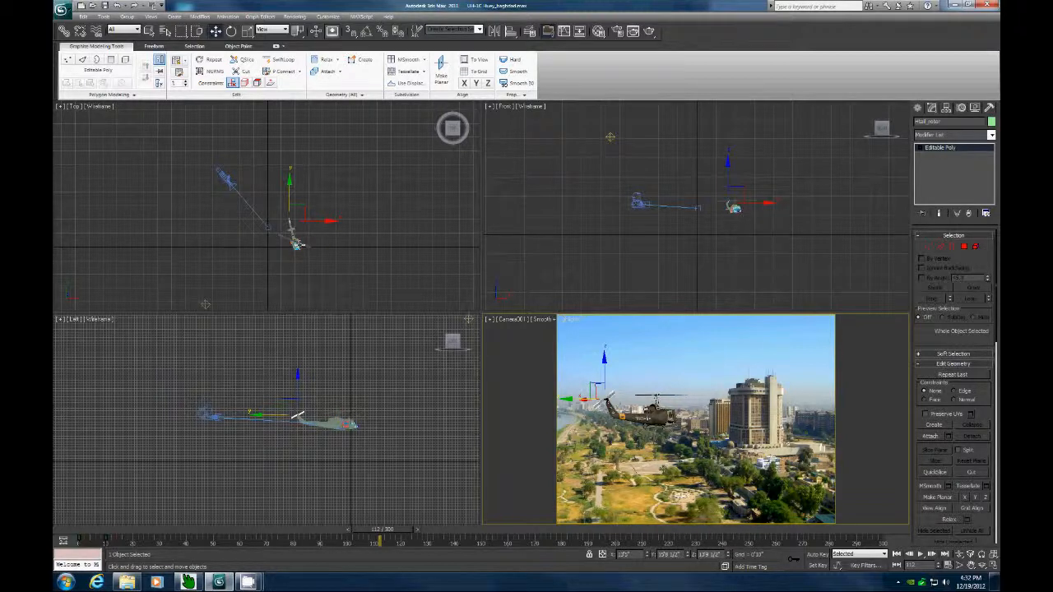
left_click_drag(359, 531, 75, 511)
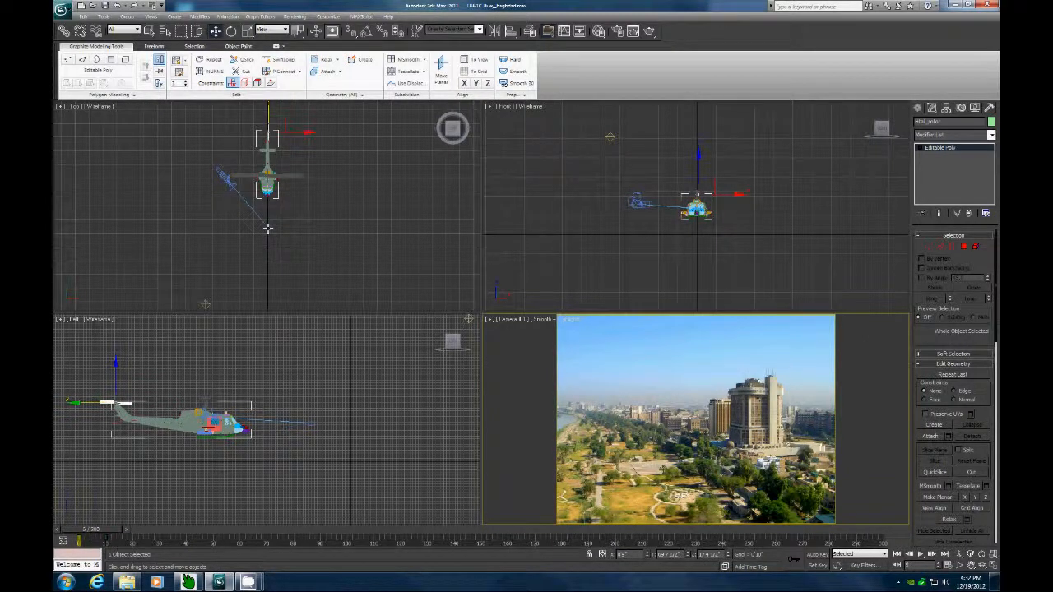
left_click_drag(131, 527, 350, 496)
key("w")
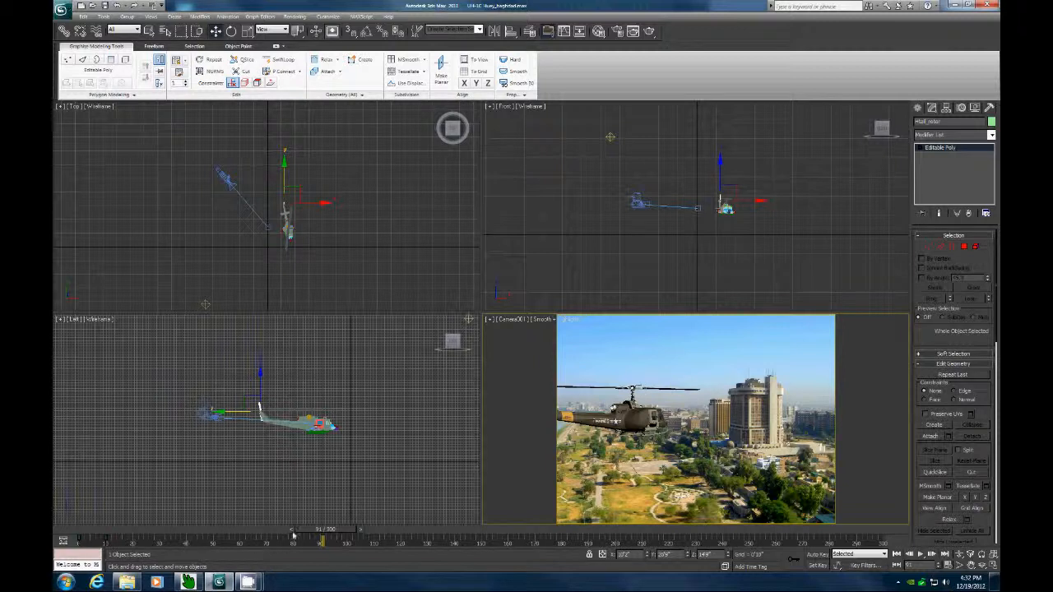
left_click_drag(313, 531, 90, 530)
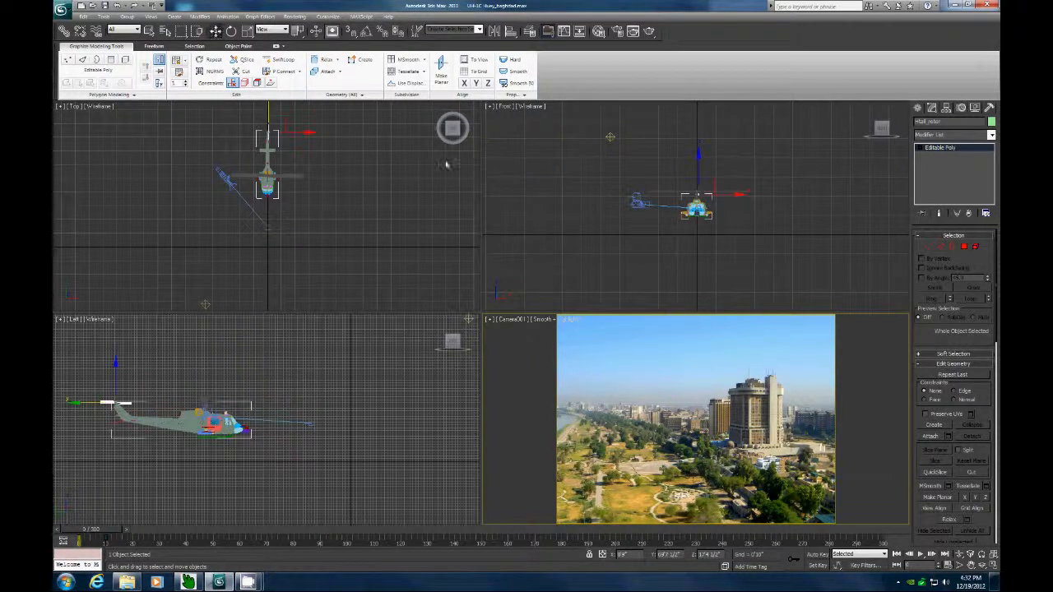
Open Render Setup and review its common parameters and render output settings before closing it.
left_click(293, 16)
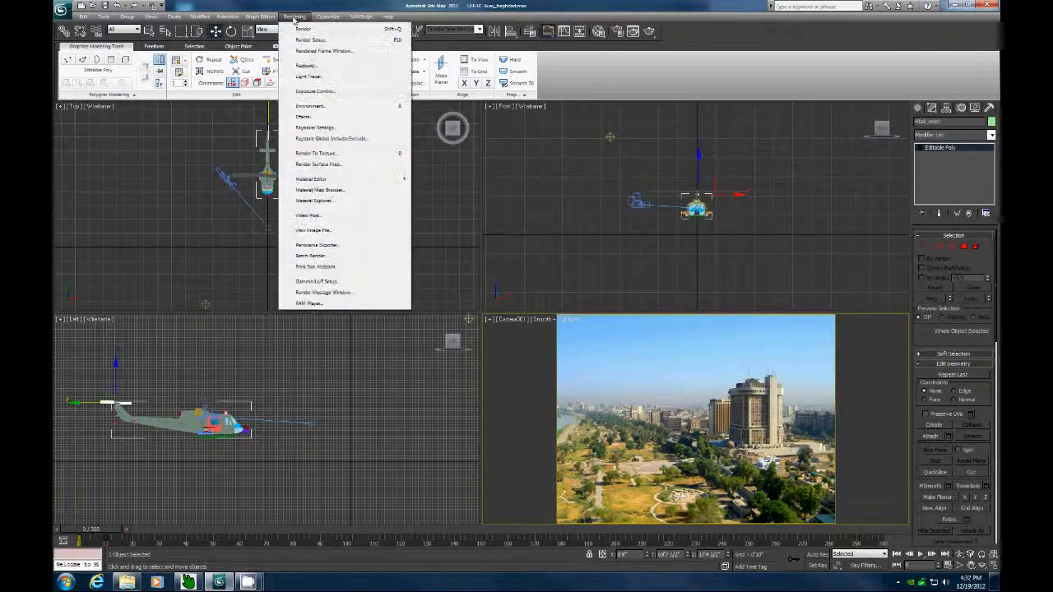
left_click(309, 36)
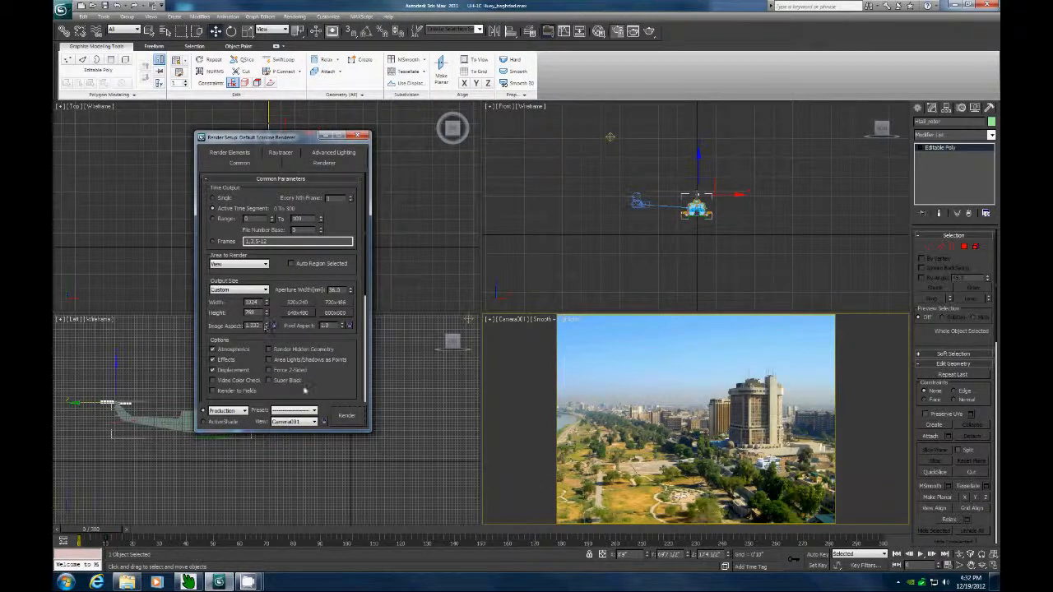
scroll(319, 386, "down", 2)
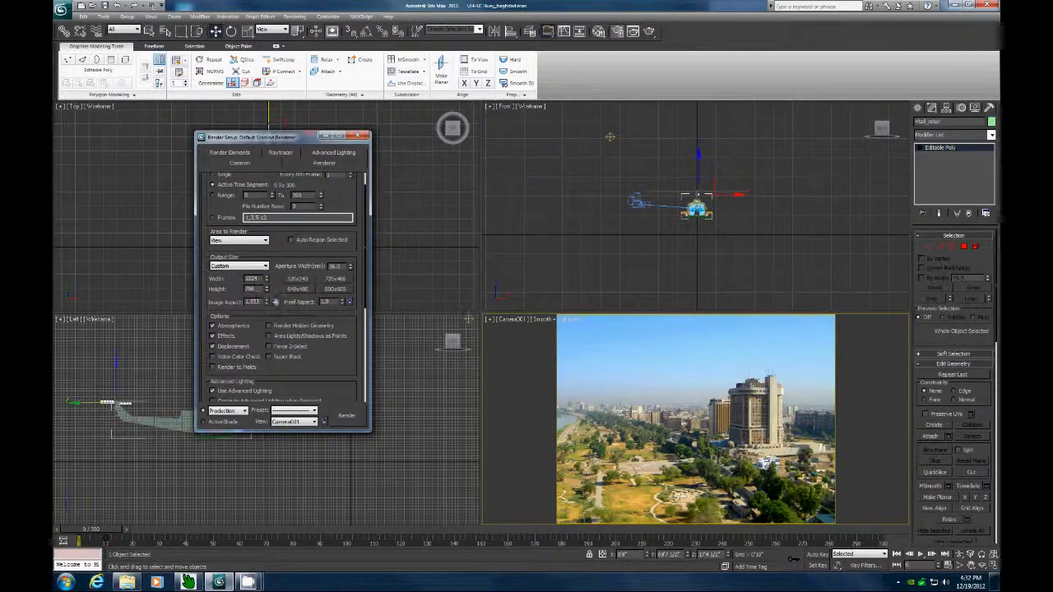
scroll(332, 360, "down", 5)
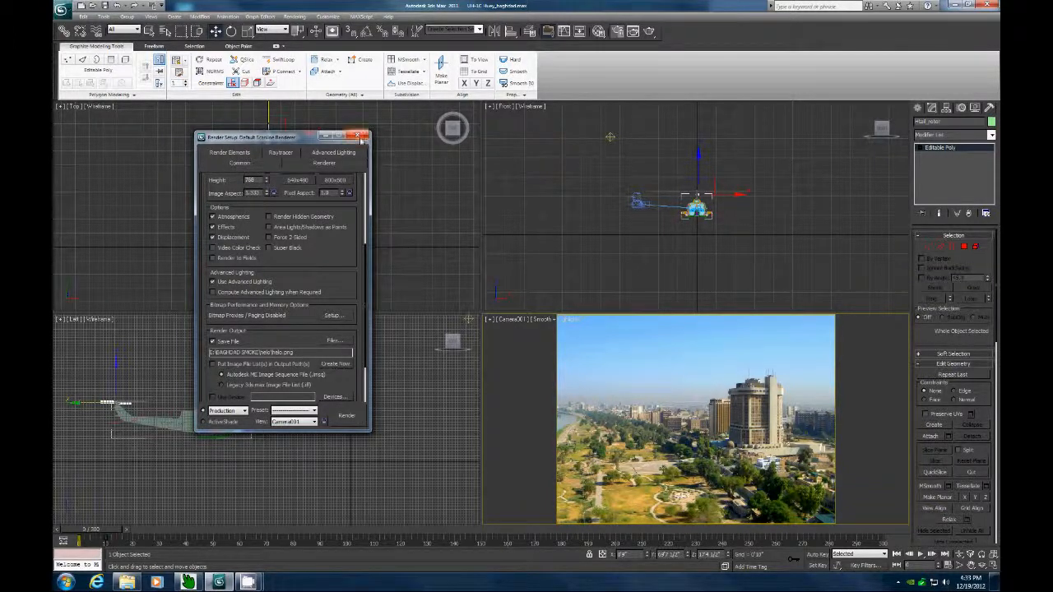
left_click(360, 137)
Turn off the viewport background display in the camera view.
left_click(150, 17)
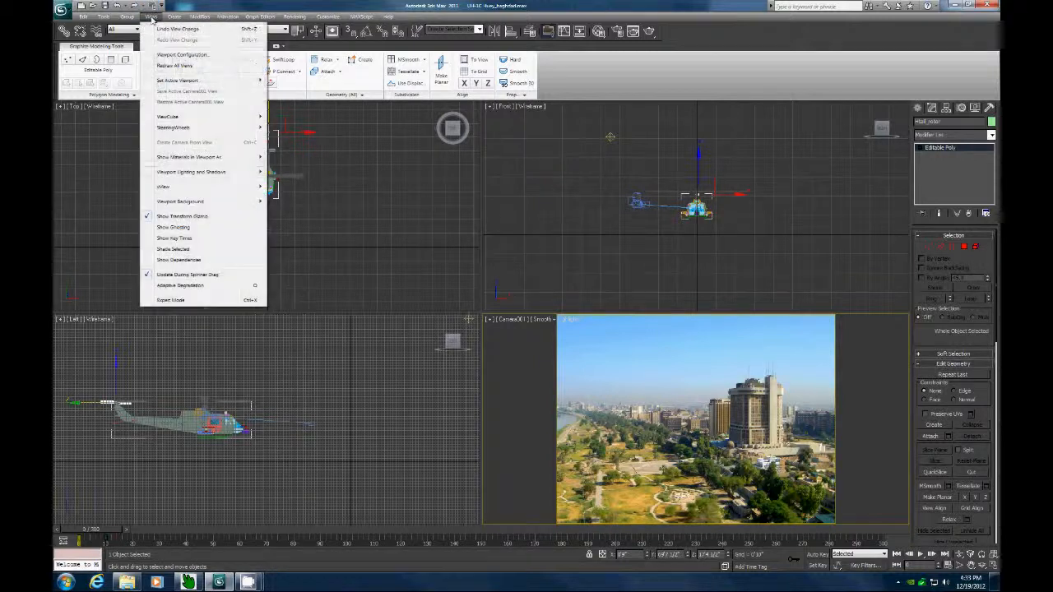
mouse_move(189, 201)
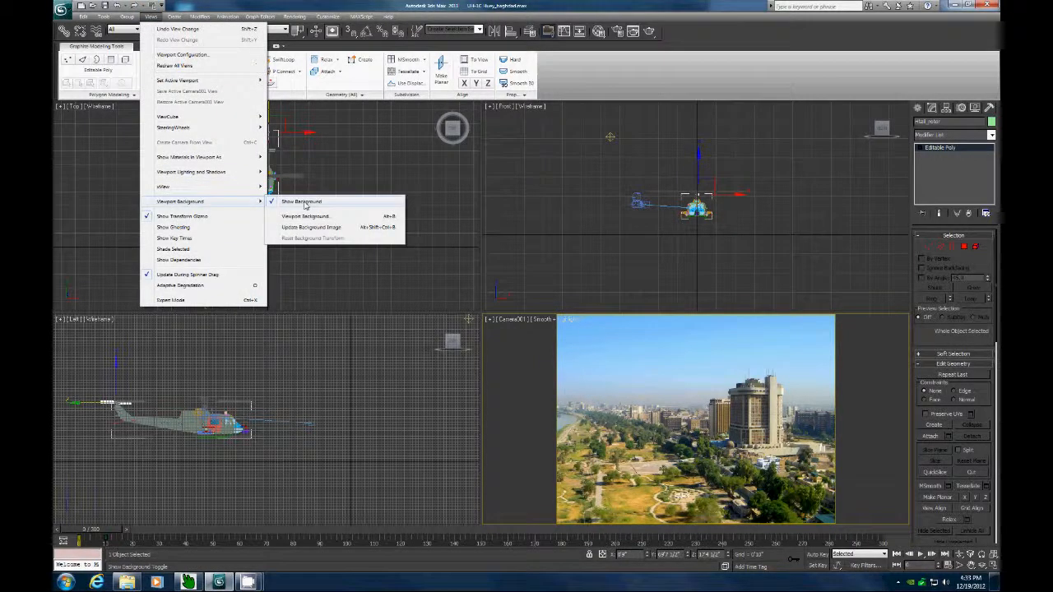
left_click(304, 203)
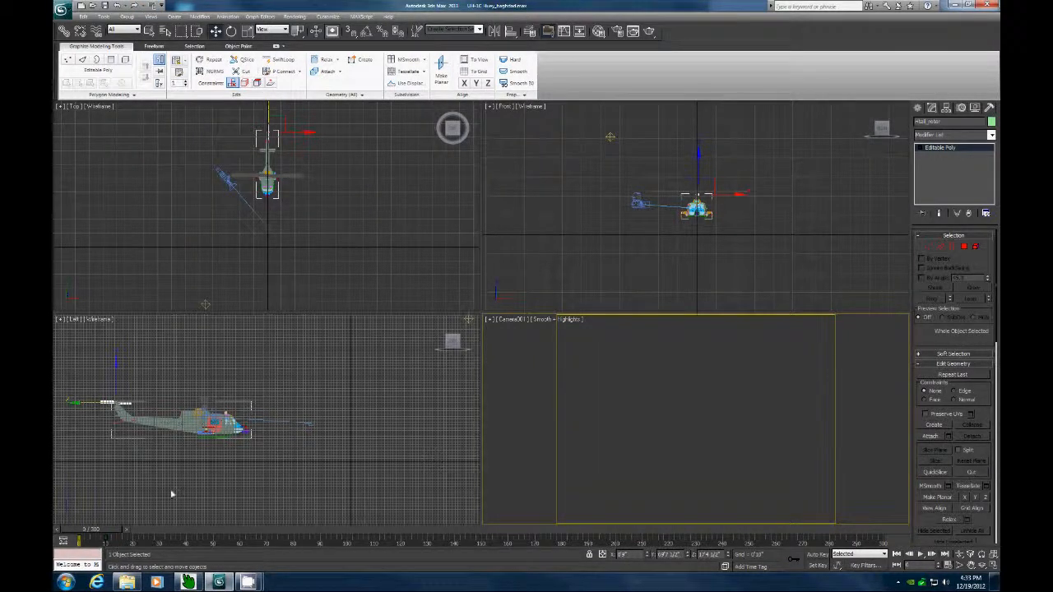
Move the time slider to about frame 67 and render a test frame of the camera view.
left_click_drag(105, 533, 281, 534)
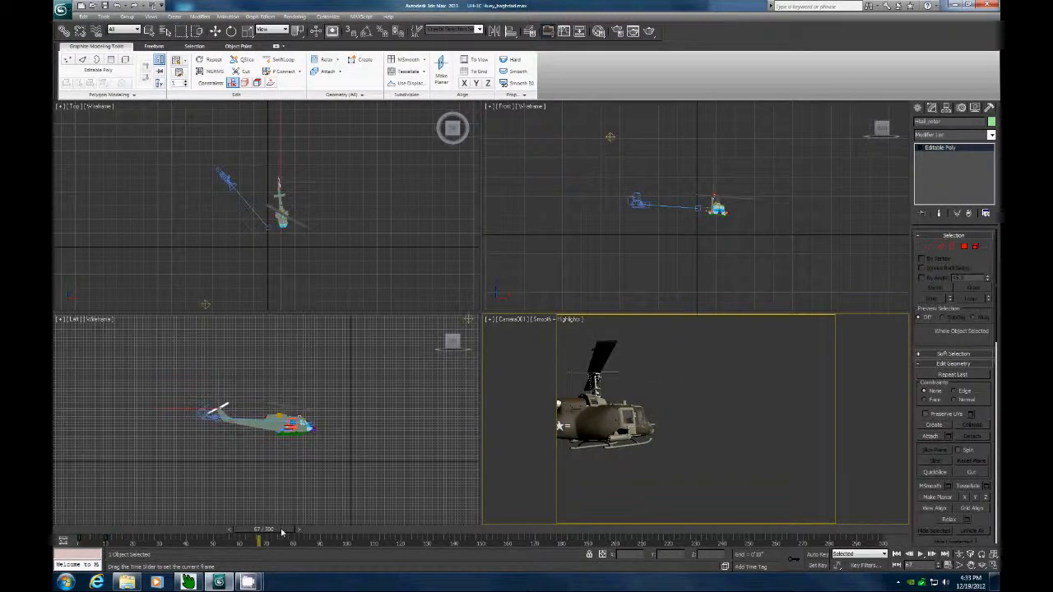
key("w")
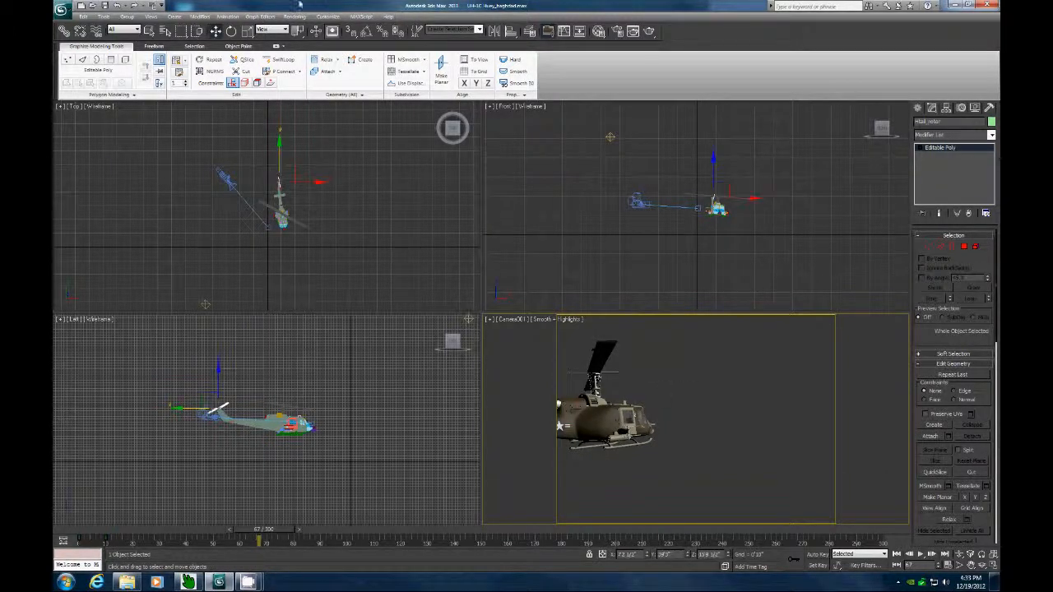
left_click(294, 16)
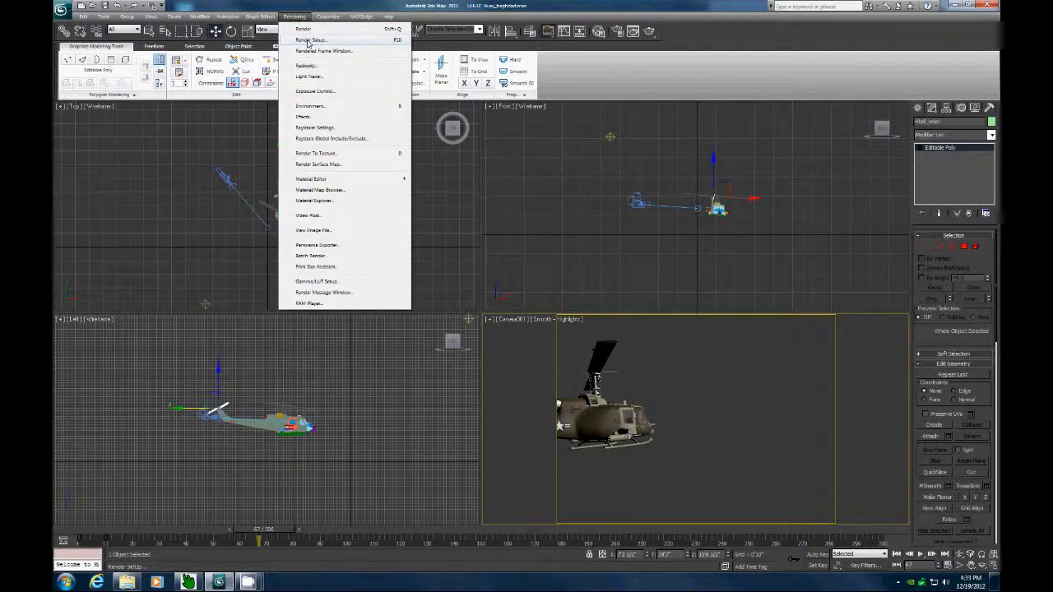
left_click(311, 40)
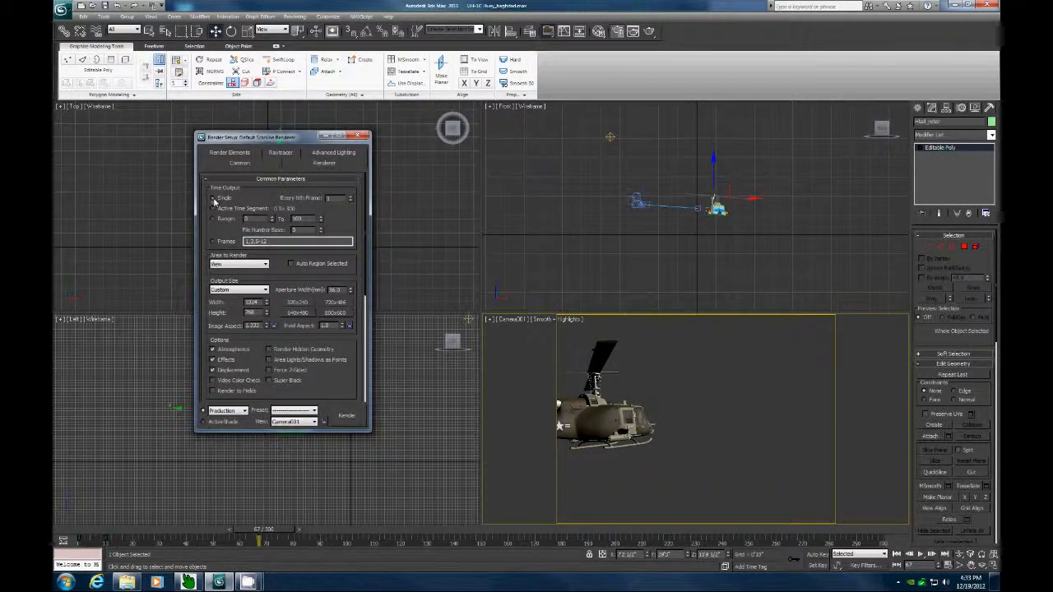
scroll(206, 349, "down", 5)
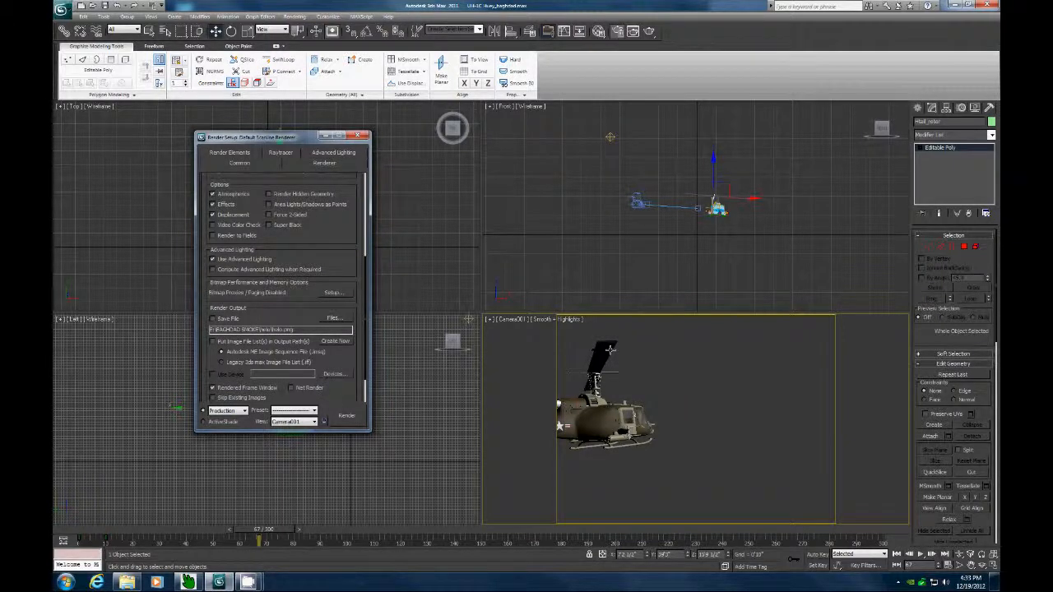
left_click(346, 415)
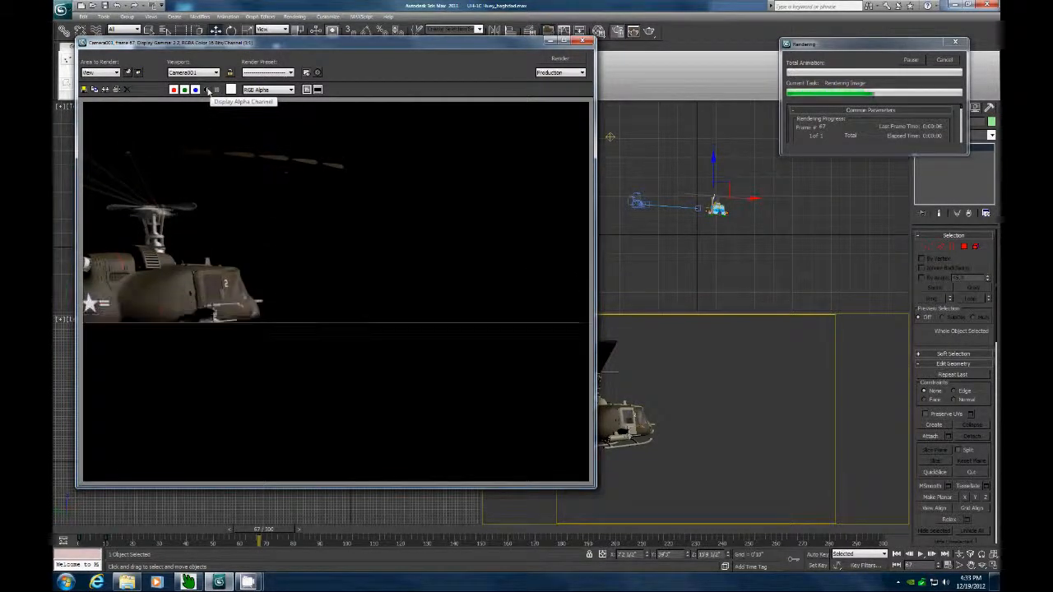
Toggle the rendered frame's alpha channel display on and off to inspect it, then close the frame window.
left_click(207, 90)
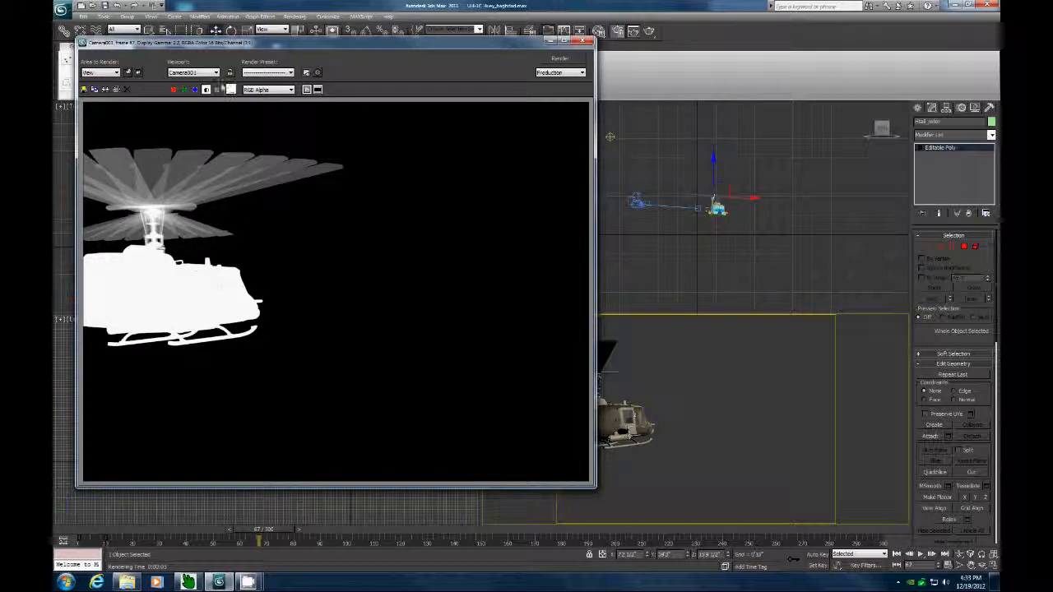
left_click(206, 89)
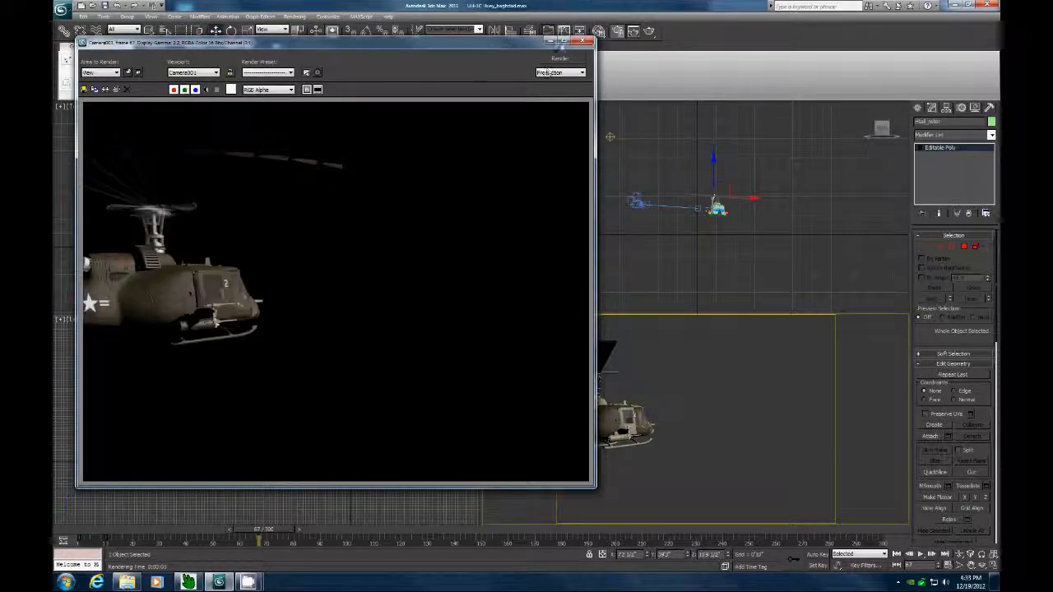
left_click(584, 40)
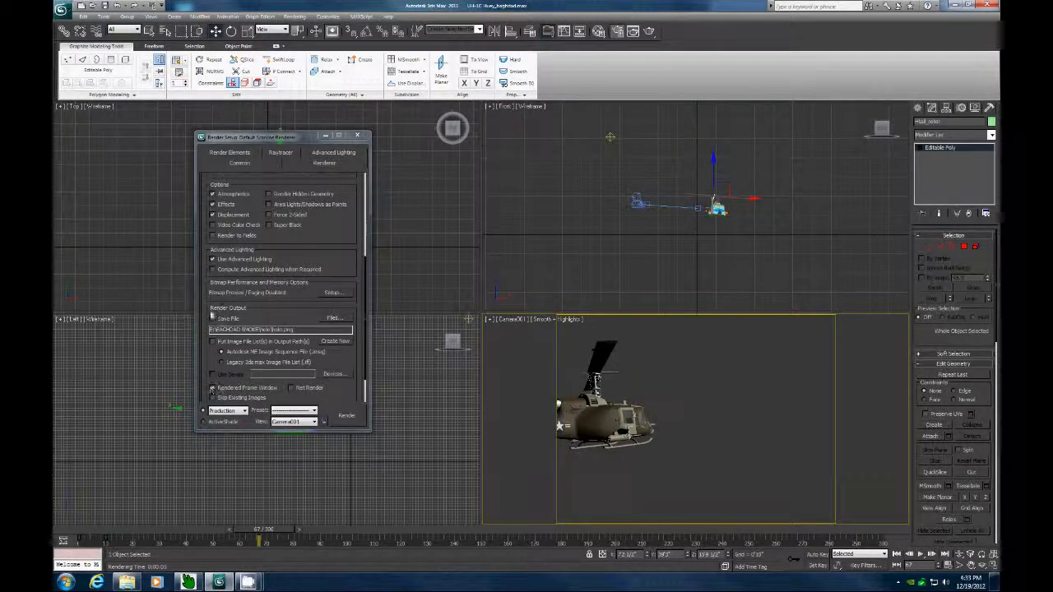
Scroll through the Render Setup common parameters once more and close the dialog.
scroll(207, 212, "down", 1)
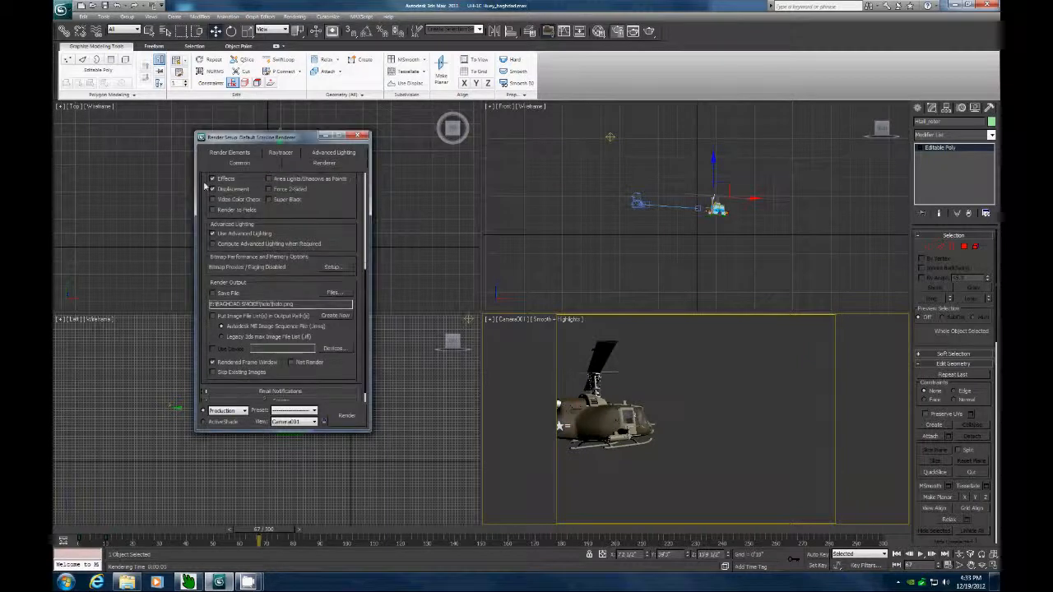
scroll(210, 206, "up", 6)
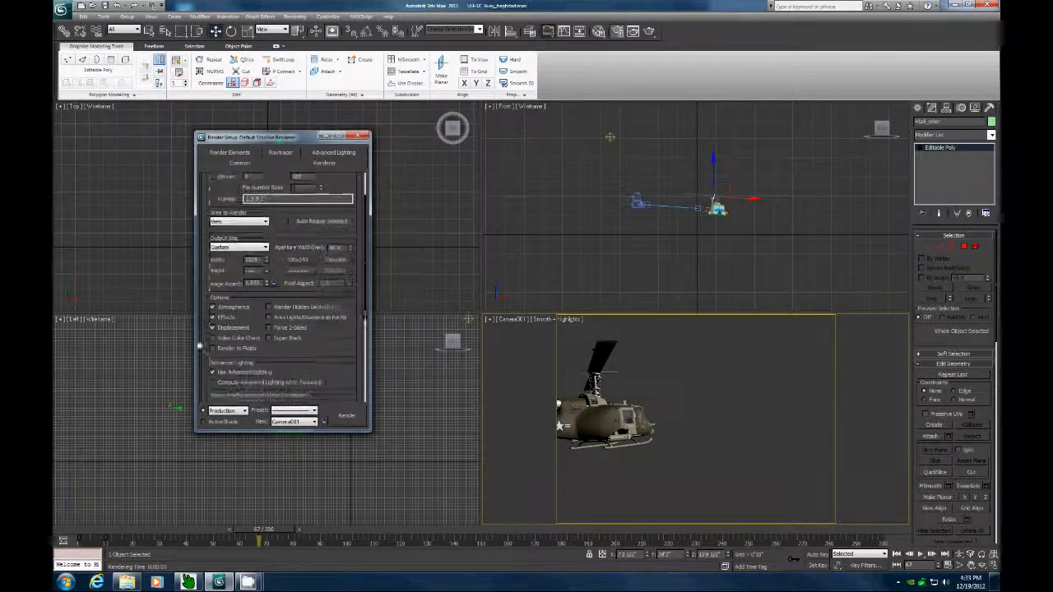
scroll(209, 215, "up", 1)
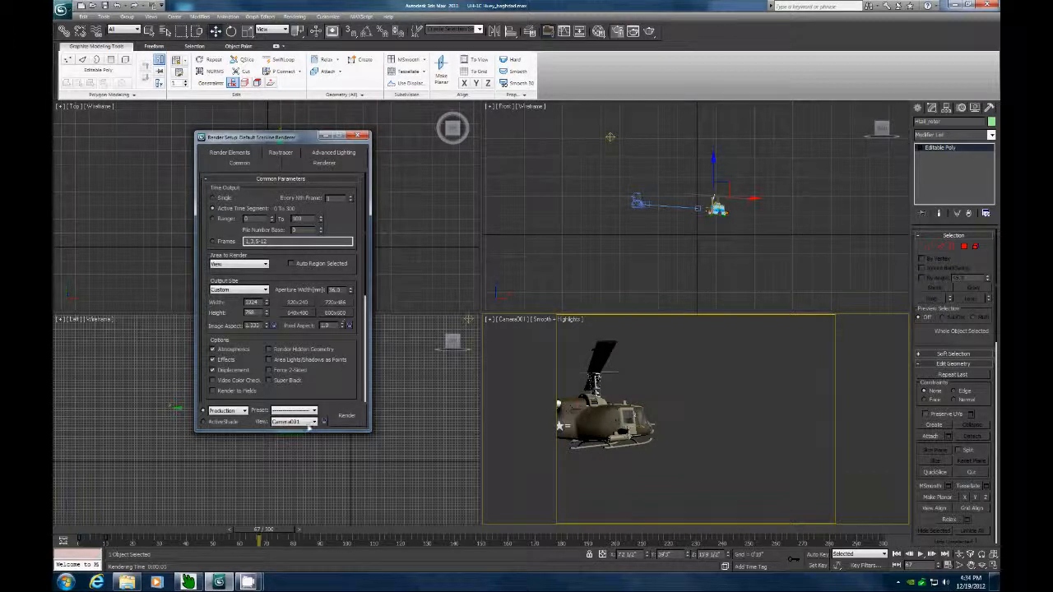
left_click(362, 136)
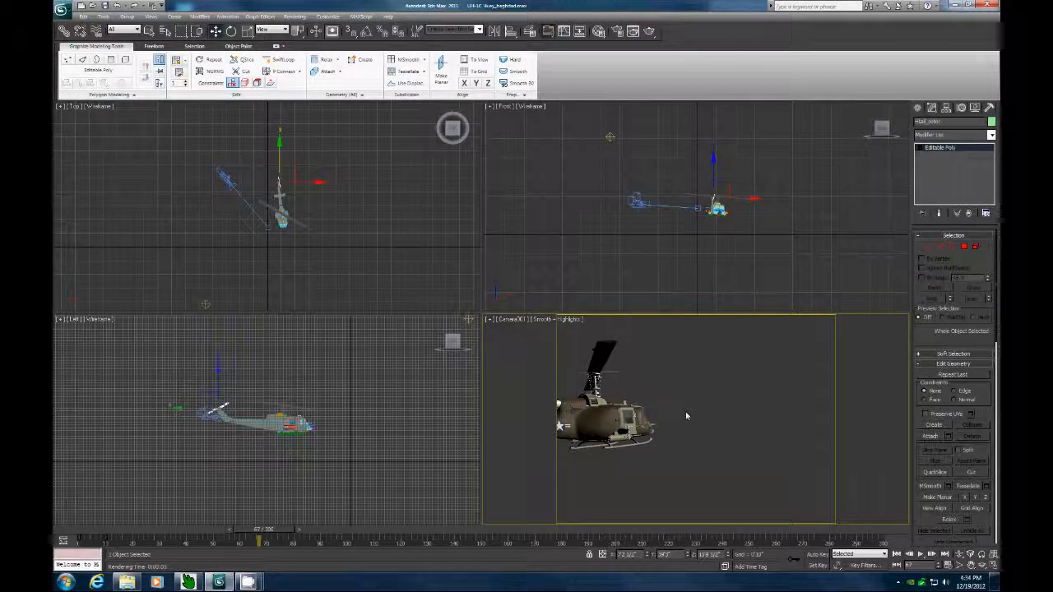
mouse_move(248, 583)
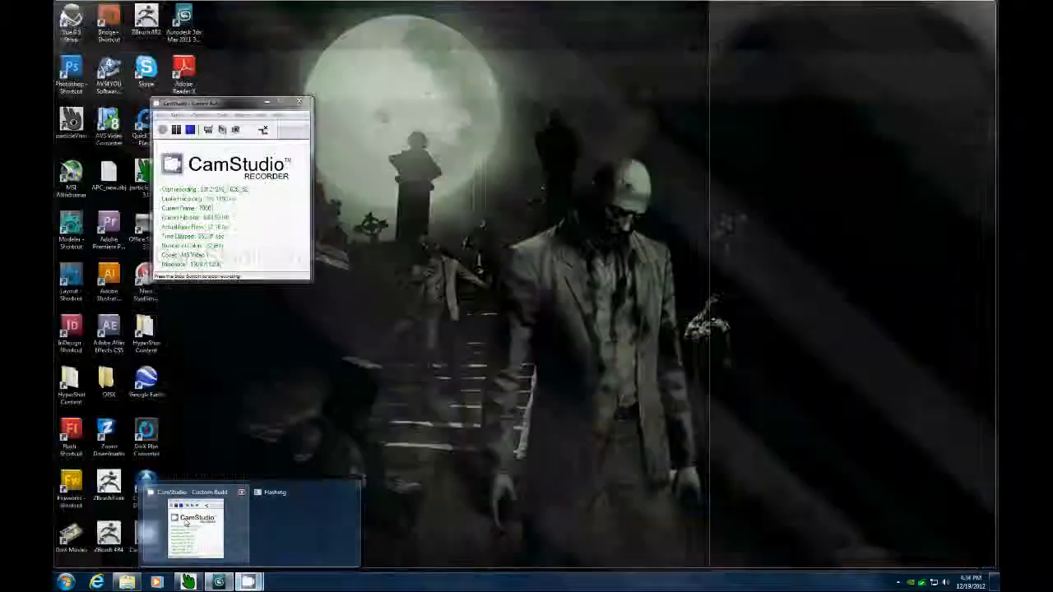
left_click(185, 522)
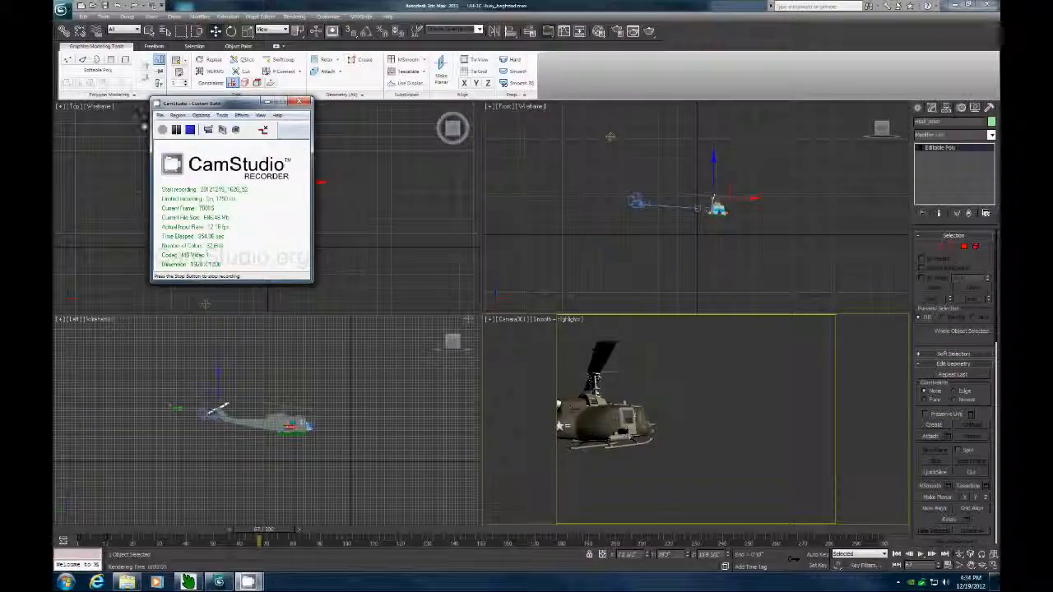